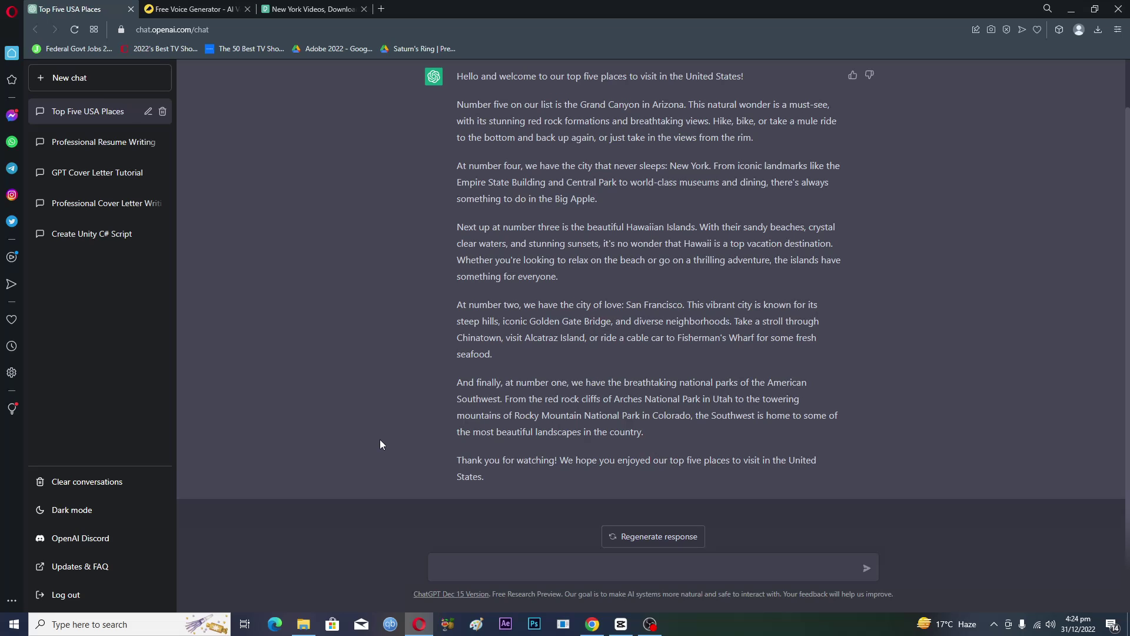
Examine the YouTube script prompt on the top 5 places to visit in the USA and the generated script
scroll(383, 501, "up", 1)
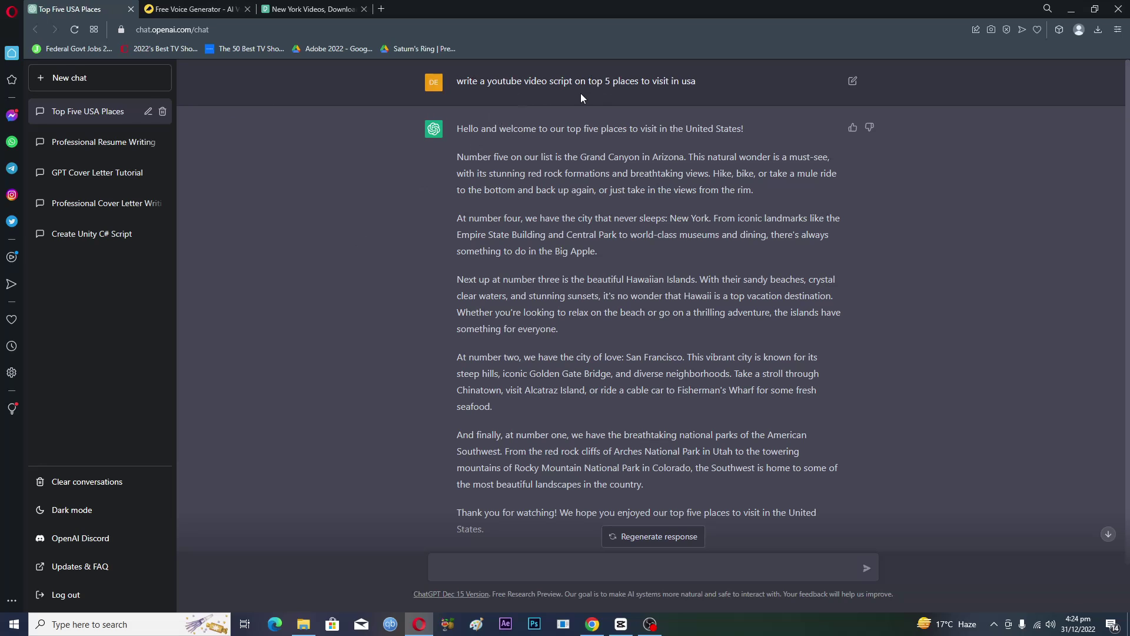
left_click_drag(588, 82, 699, 83)
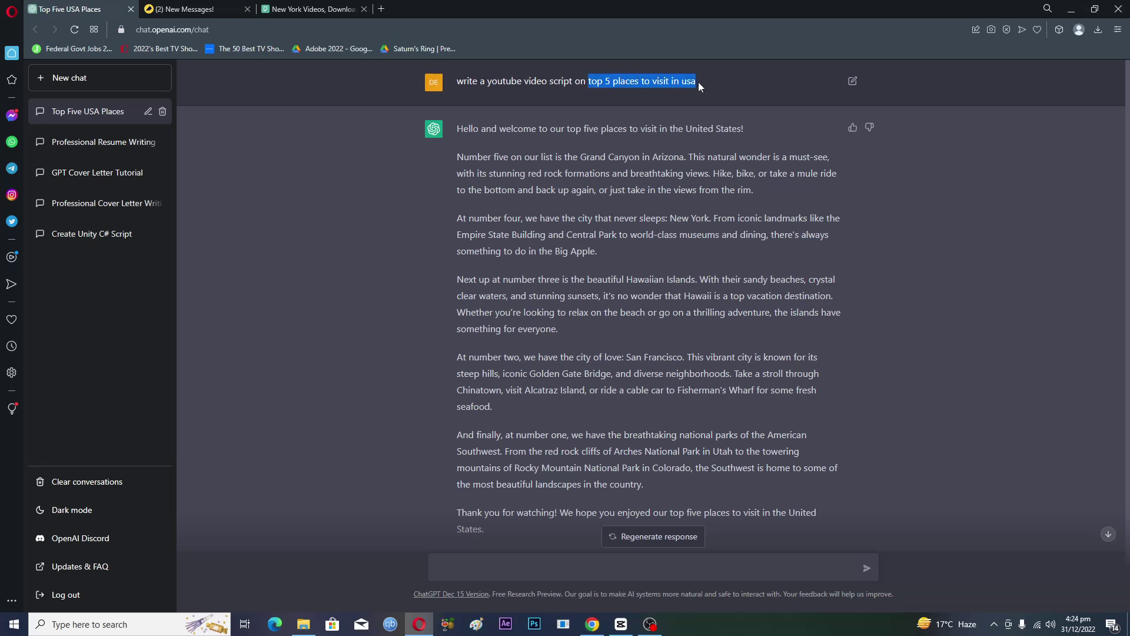
left_click(412, 221)
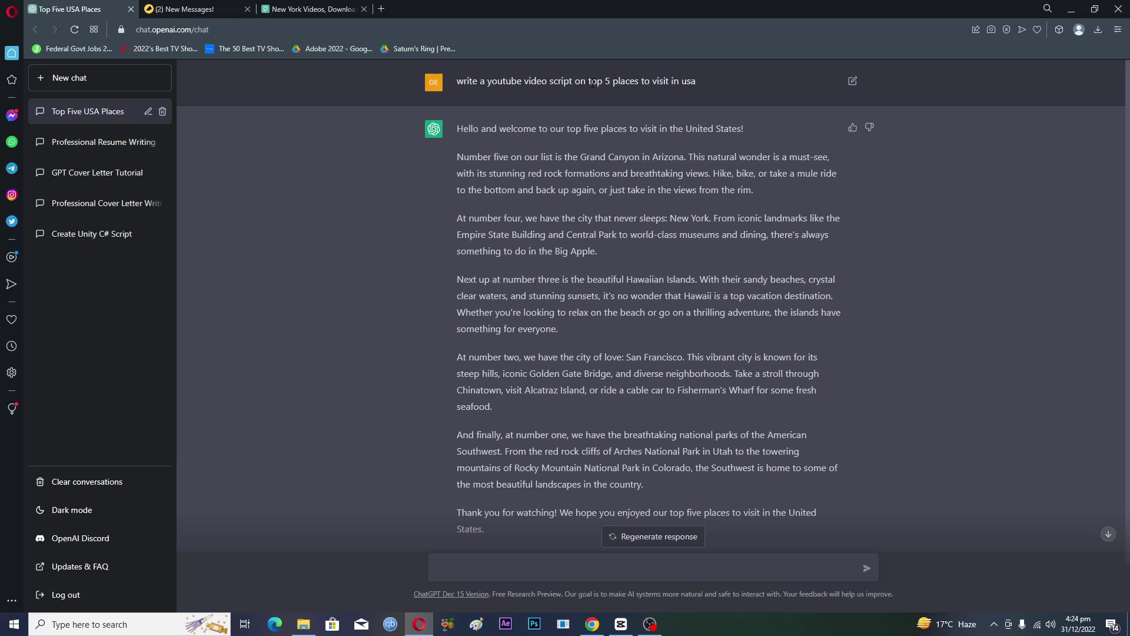
left_click_drag(590, 82, 696, 82)
left_click(439, 143)
left_click_drag(454, 126, 597, 253)
left_click(387, 262)
scroll(371, 254, "down", 2)
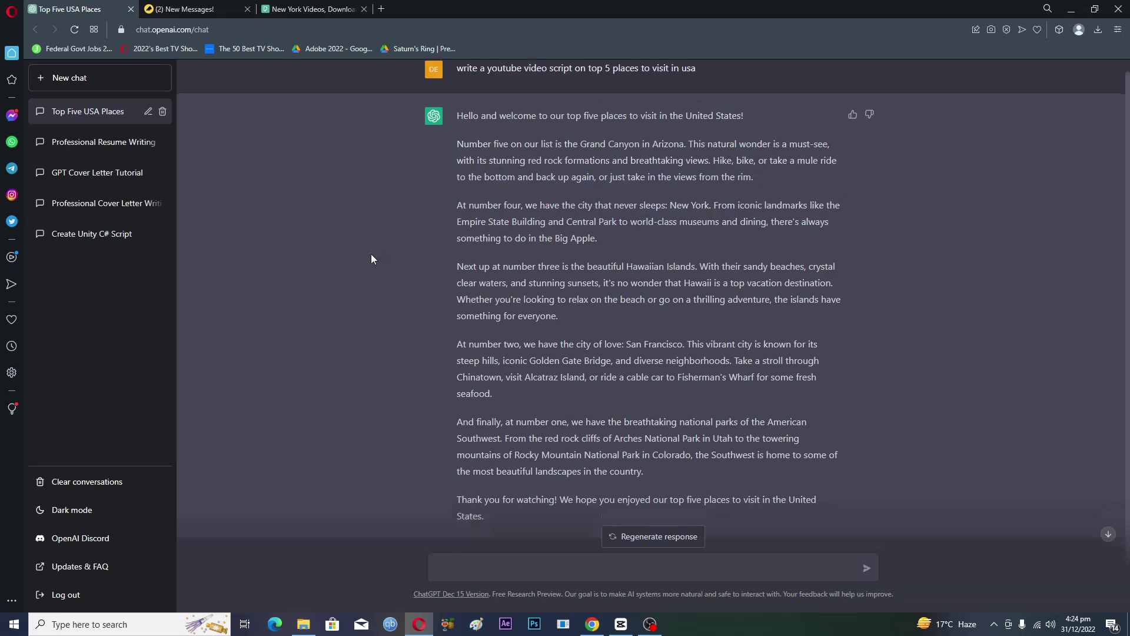
scroll(371, 259, "up", 2)
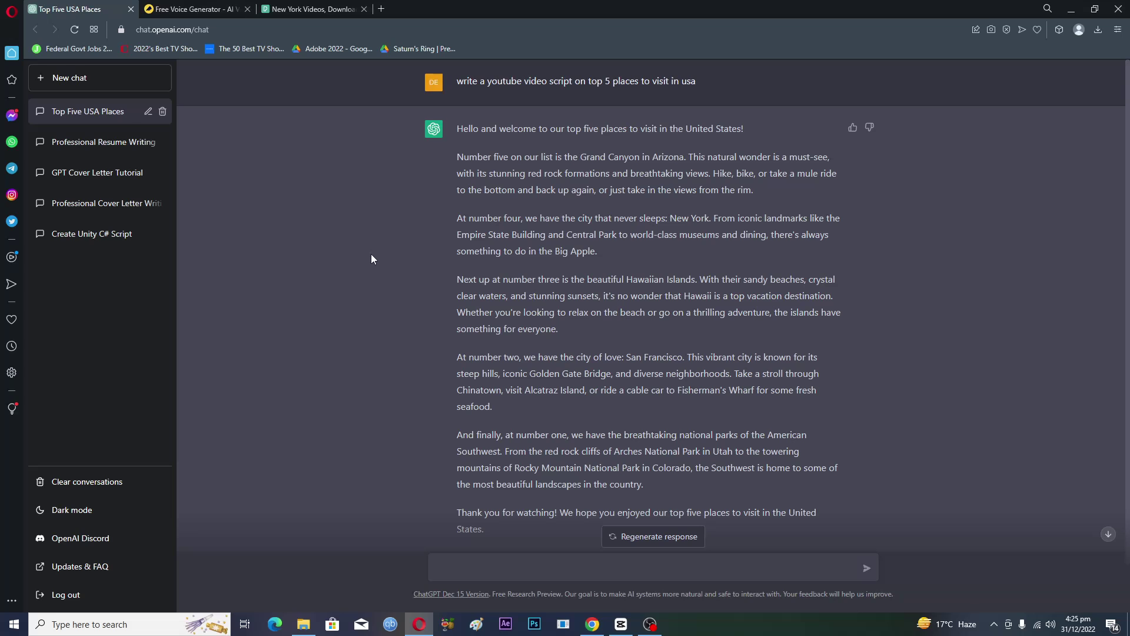
scroll(371, 259, "down", 1)
scroll(371, 259, "up", 1)
Copy the whole generated script, from its greeting to its closing line, into Voicebooking's AI Voice Generator text area
left_click_drag(457, 129, 765, 478)
scroll(533, 231, "down", 1)
key("ctrl+c")
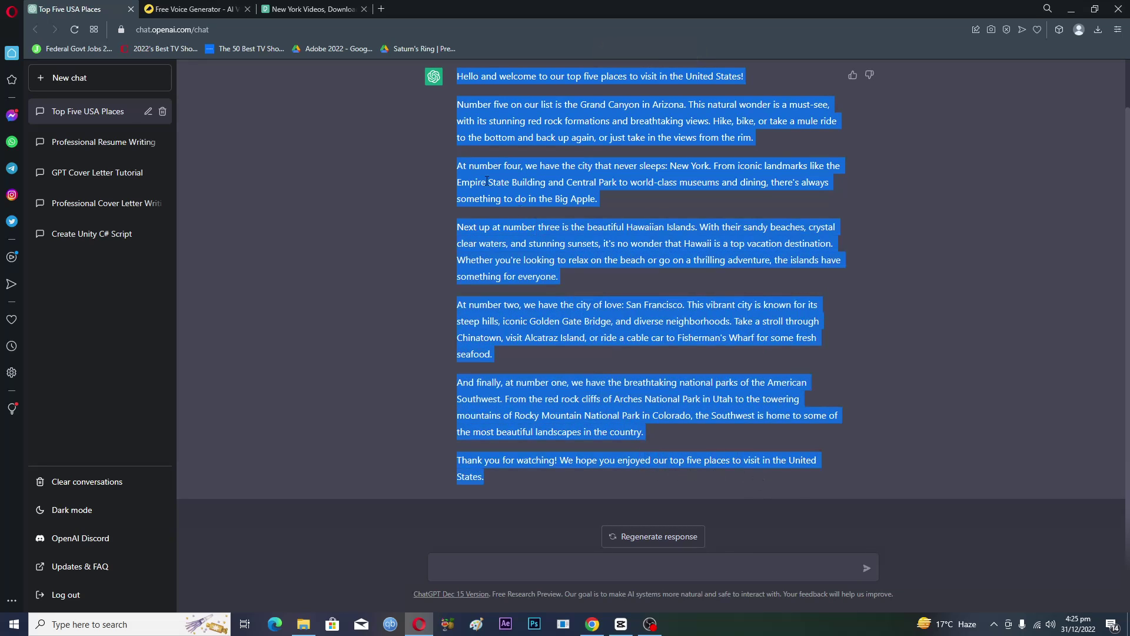
left_click(194, 9)
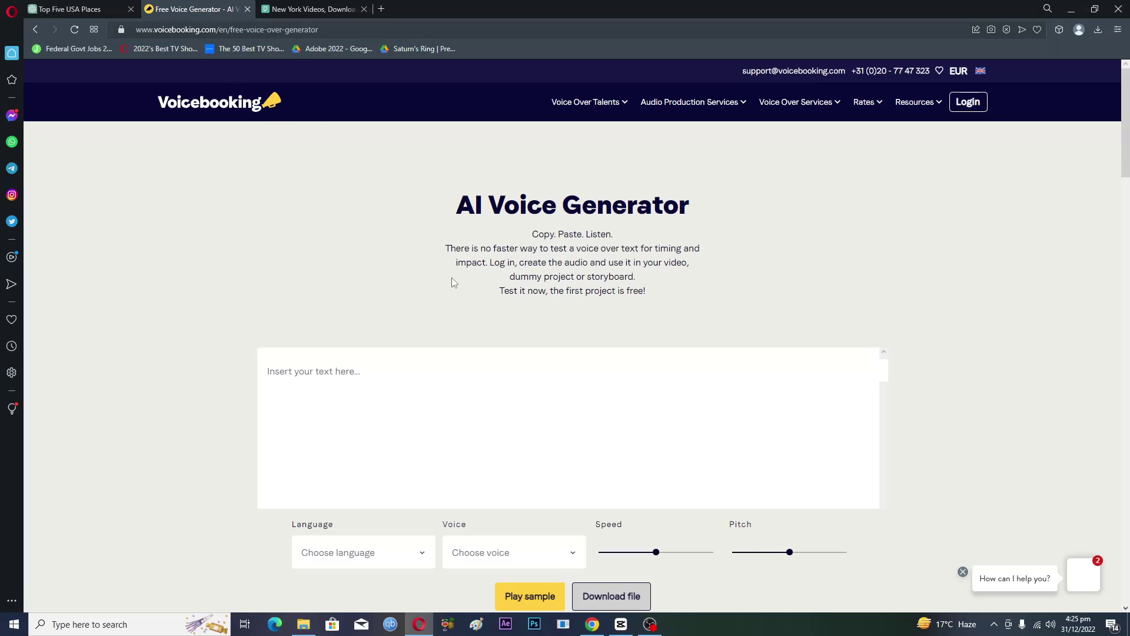
left_click(348, 371)
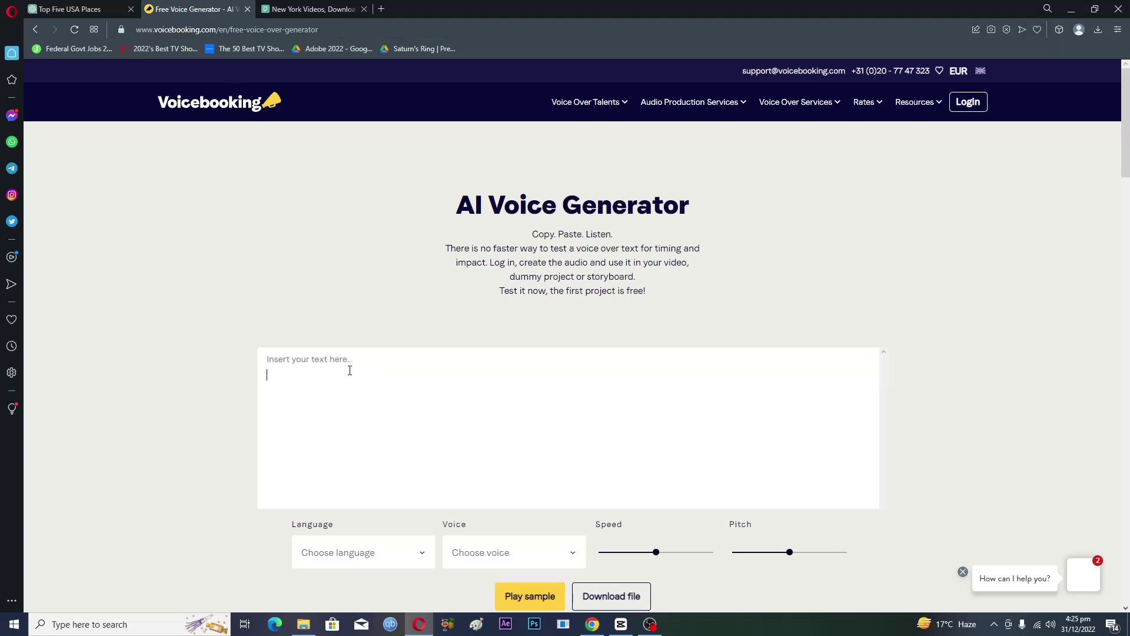
key("ctrl+v")
Set the voice-over language to English (US) and the voice to 5. MALE
scroll(325, 402, "down", 1)
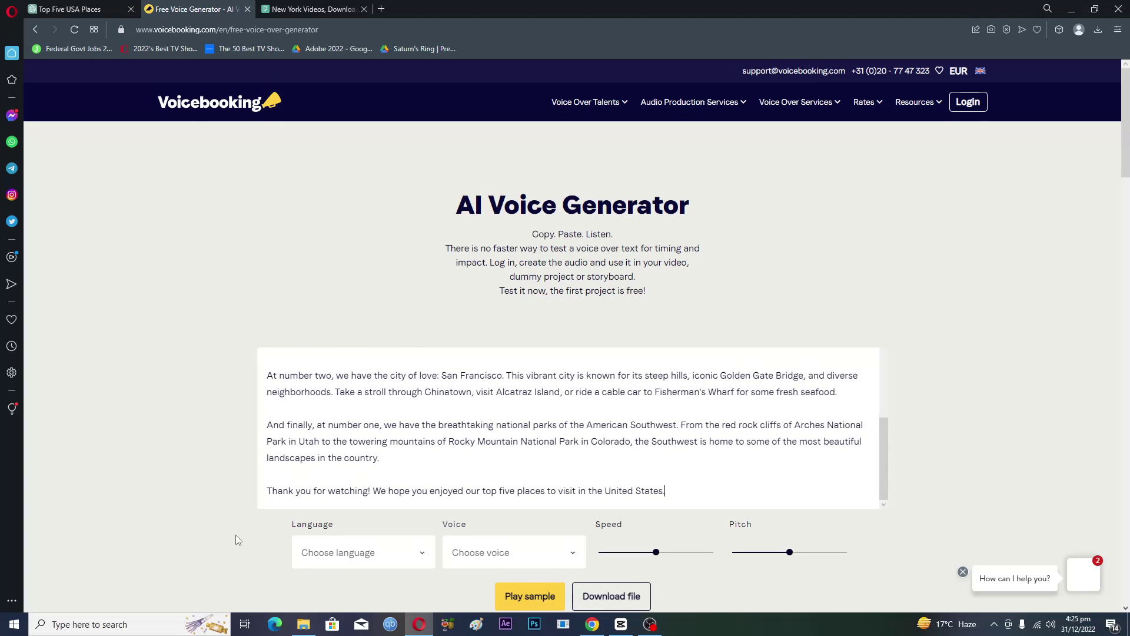
scroll(238, 540, "down", 2)
left_click(322, 436)
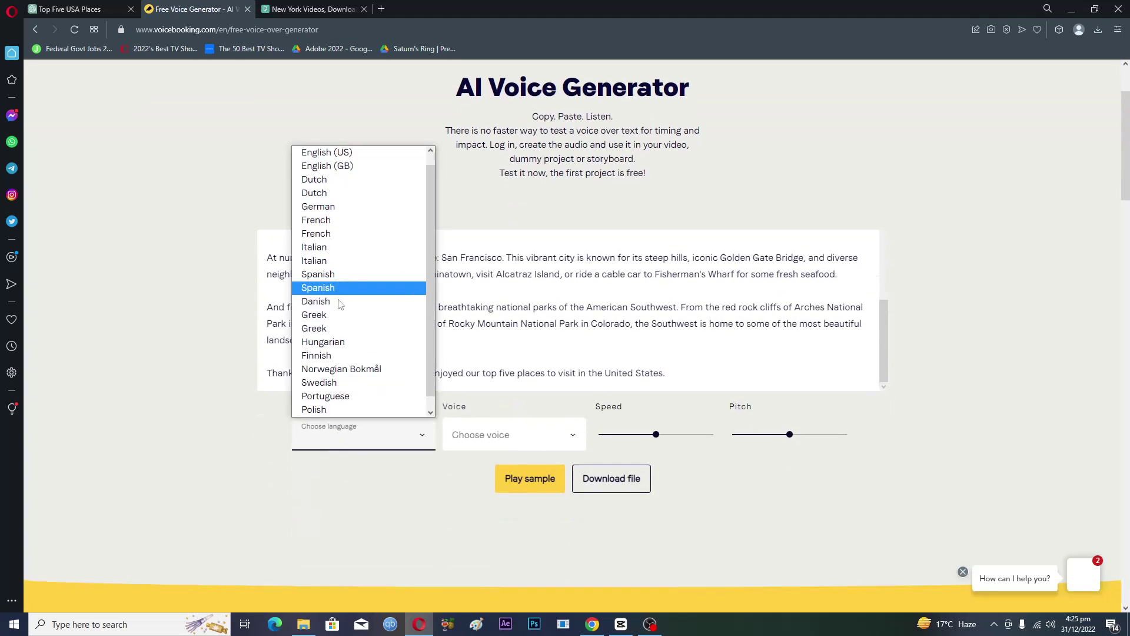
left_click(321, 162)
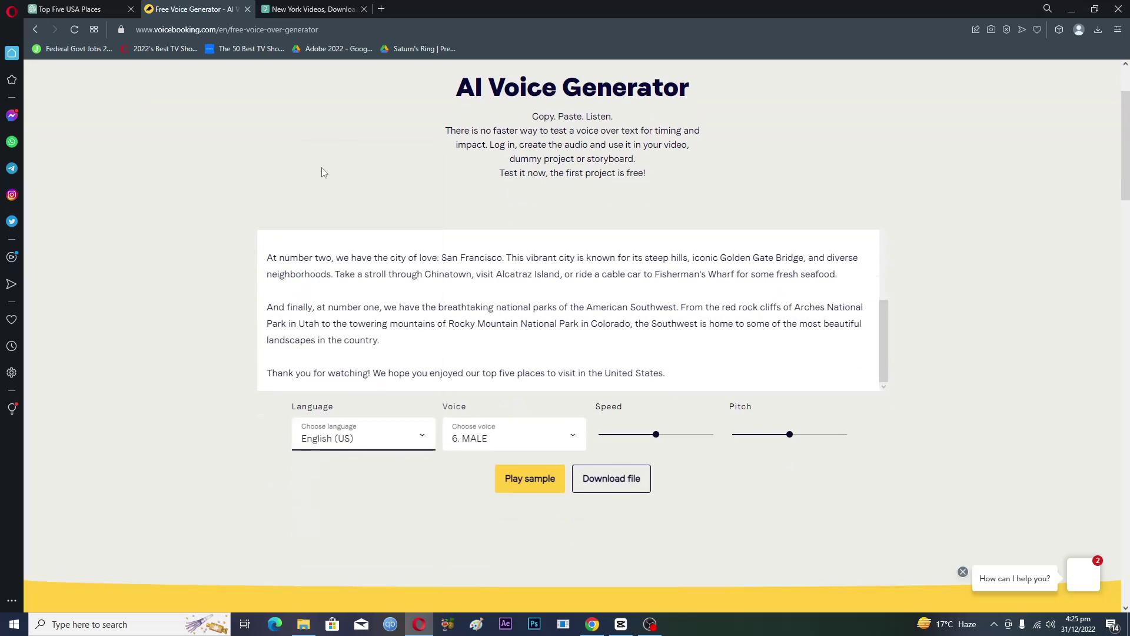
left_click(477, 436)
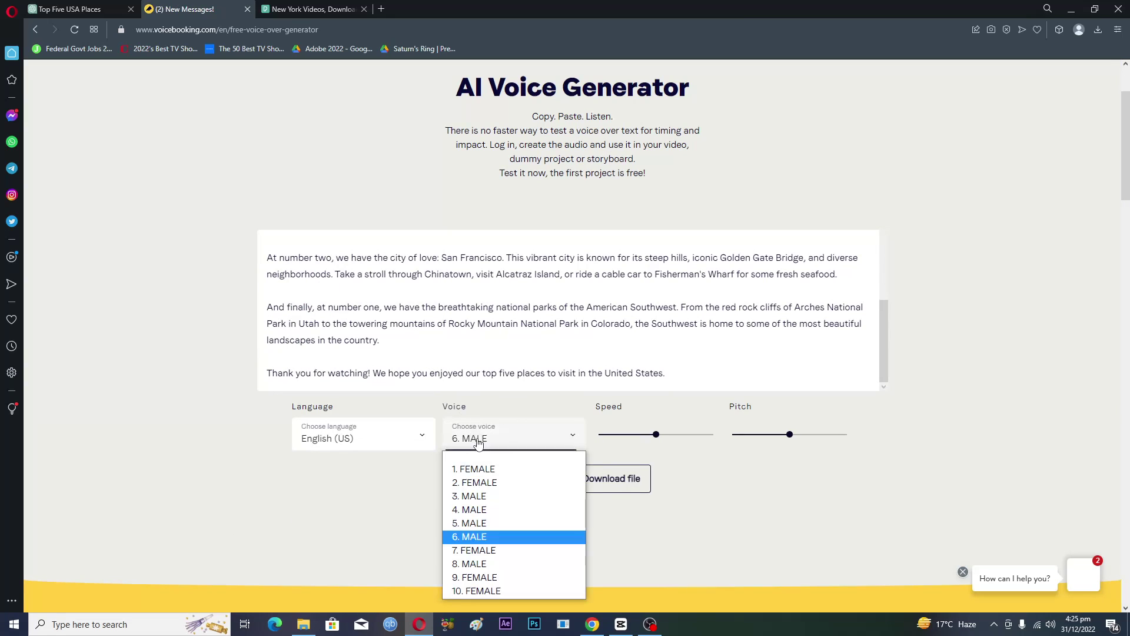
left_click(472, 523)
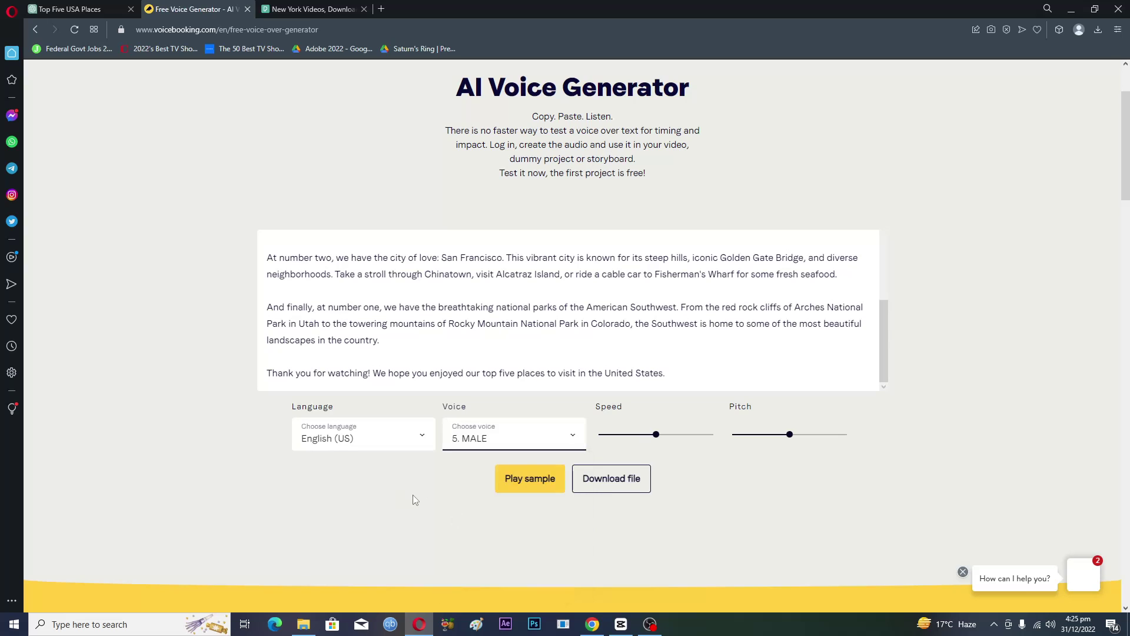
Play a sample of the voice-over, stop it, and try to download the audio file
left_click(529, 483)
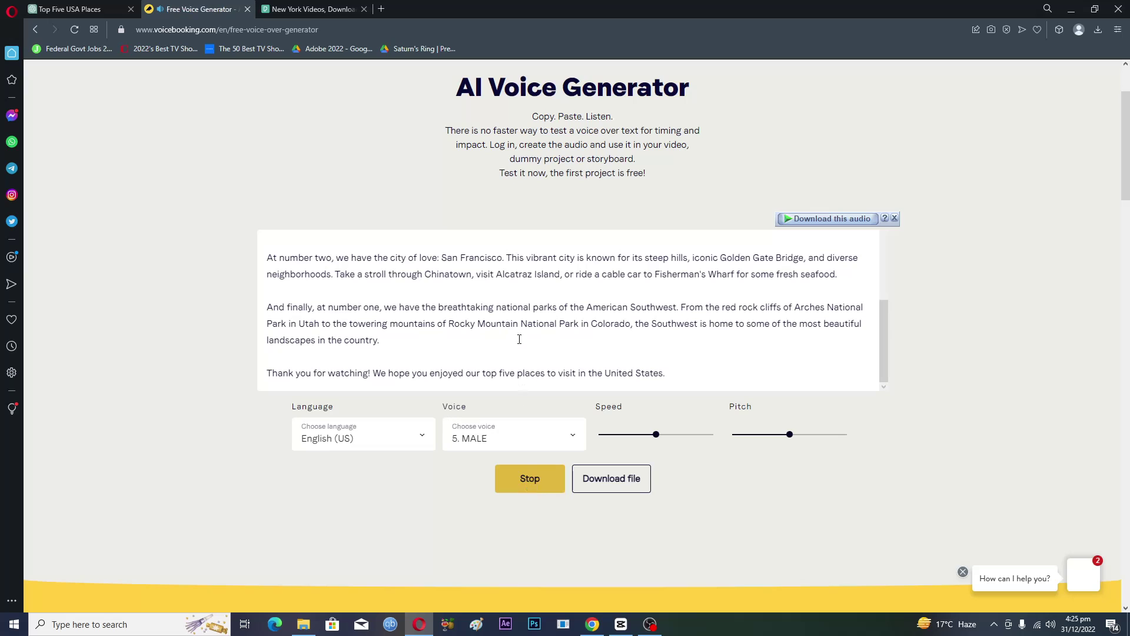
scroll(519, 336, "up", 5)
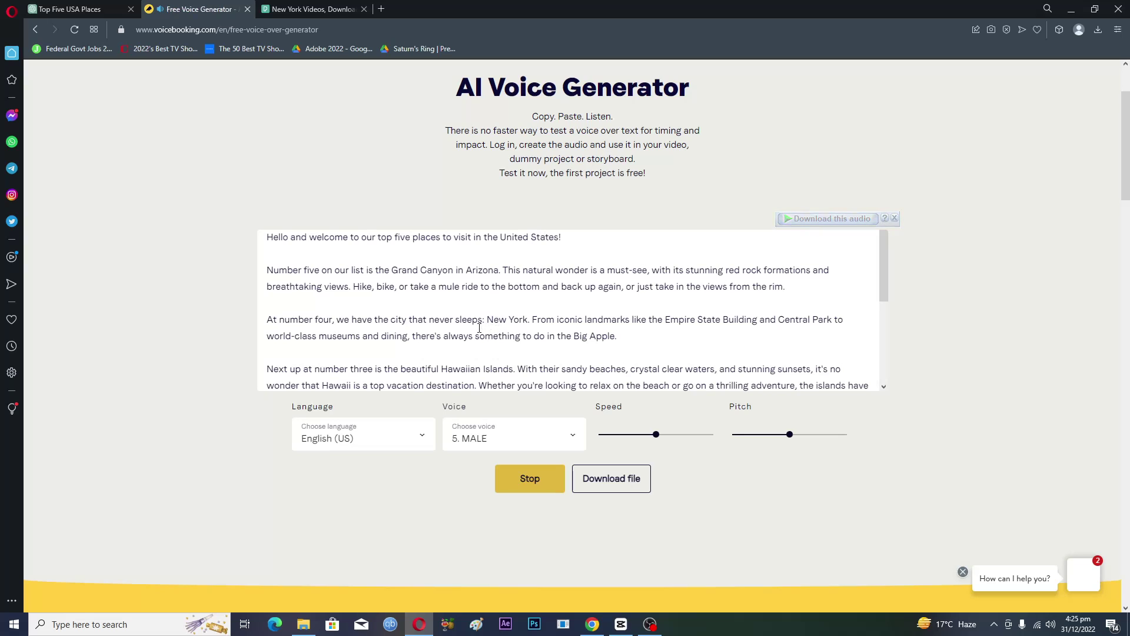
left_click(531, 484)
scroll(499, 343, "down", 5)
scroll(489, 336, "up", 5)
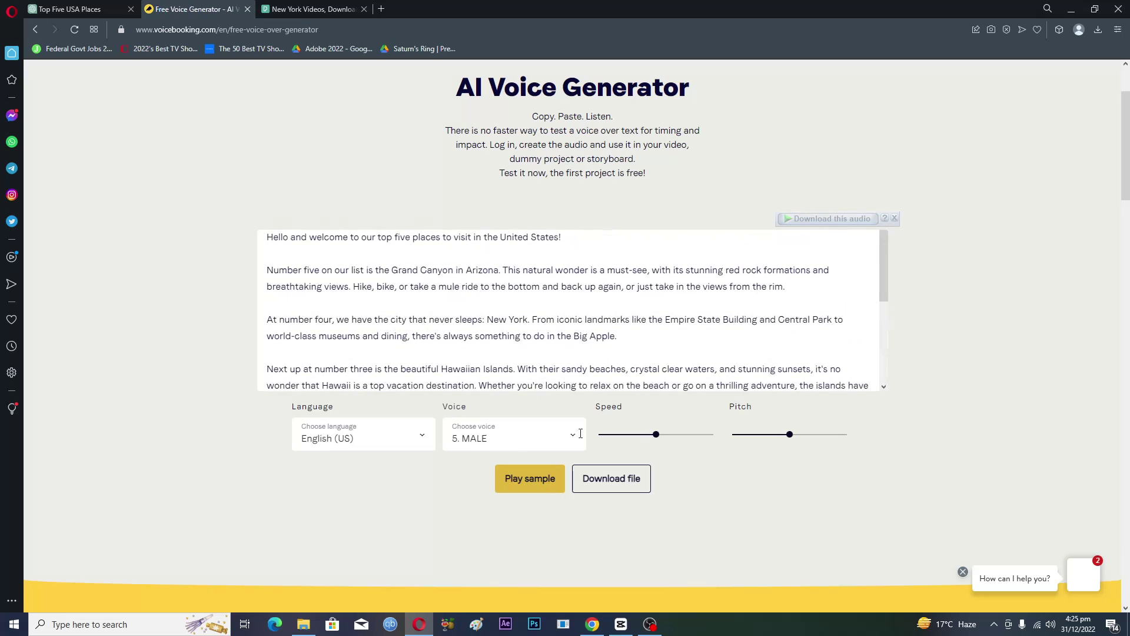
left_click(601, 481)
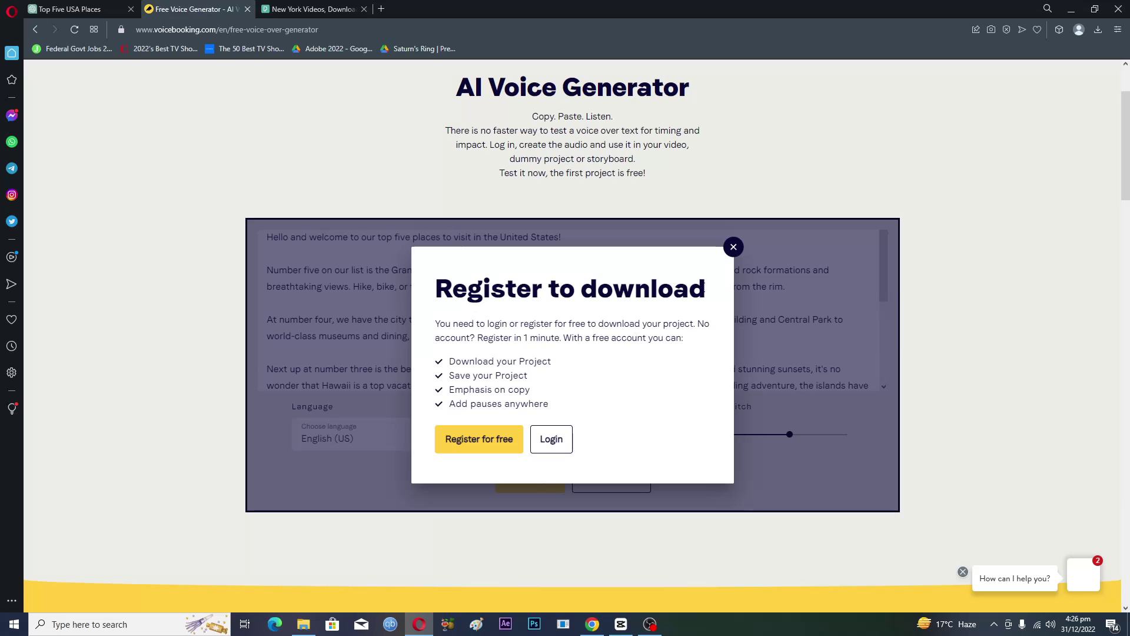
left_click(734, 247)
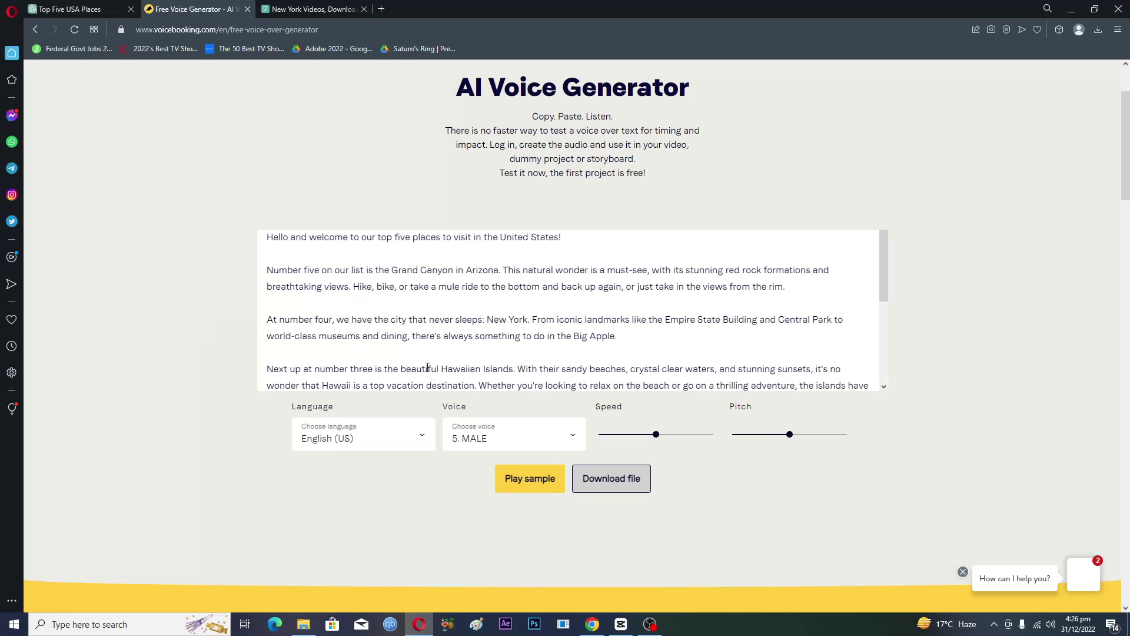
Review the number five location in the script and look at the Pexels stock video page
scroll(357, 306, "up", 1)
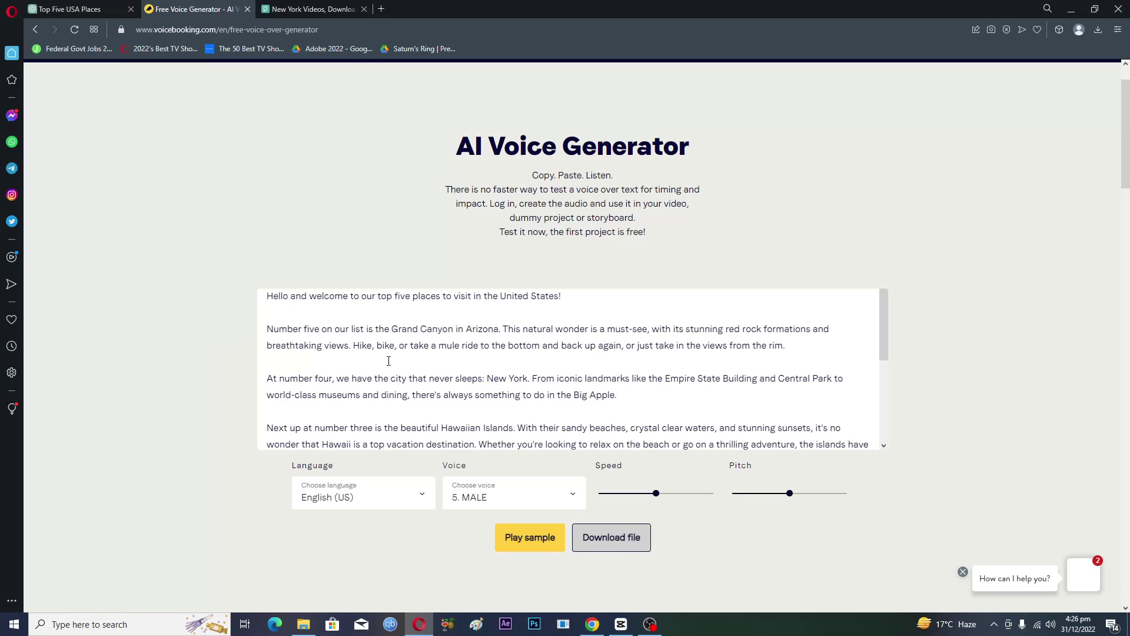
scroll(383, 361, "down", 2)
scroll(368, 363, "up", 2)
left_click_drag(268, 329, 494, 330)
left_click(390, 352)
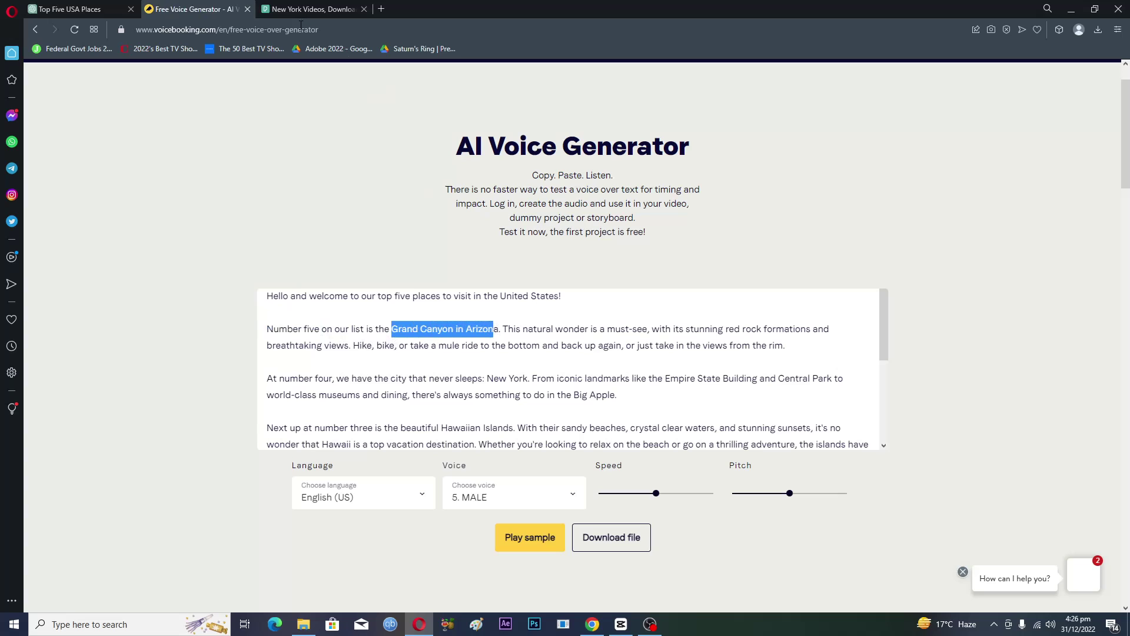
left_click(304, 10)
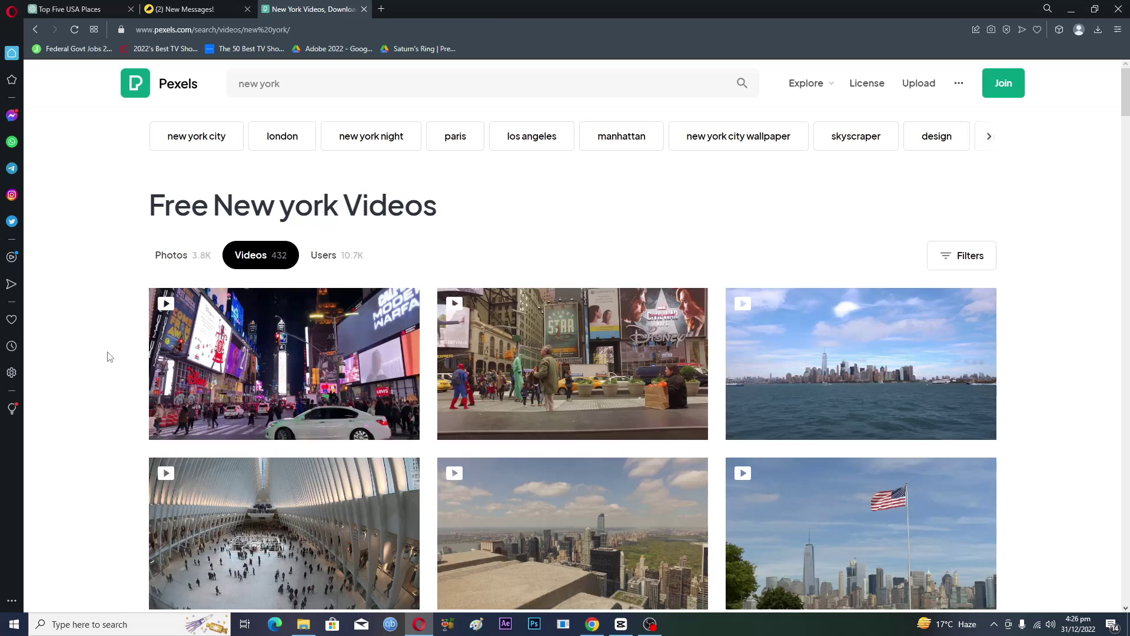
left_click(209, 11)
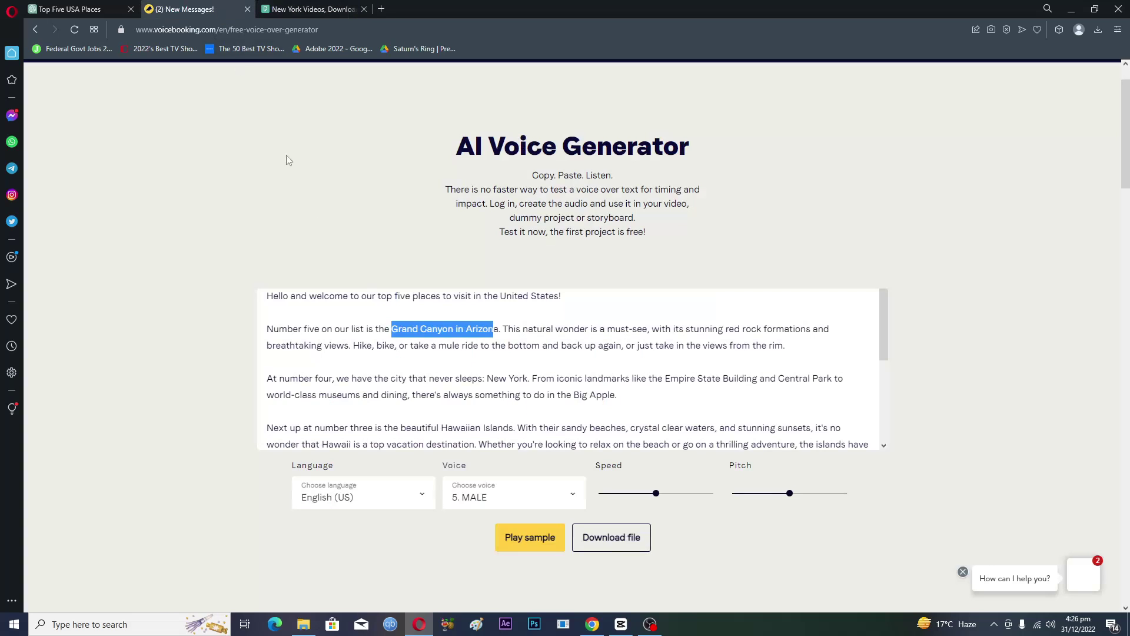
Copy "Grand Canyon in Arizona" from the script and search the Pexels videos for it
left_click(421, 331)
left_click_drag(391, 330, 499, 328)
key("ctrl+c")
left_click(309, 9)
left_click_drag(279, 84, 209, 88)
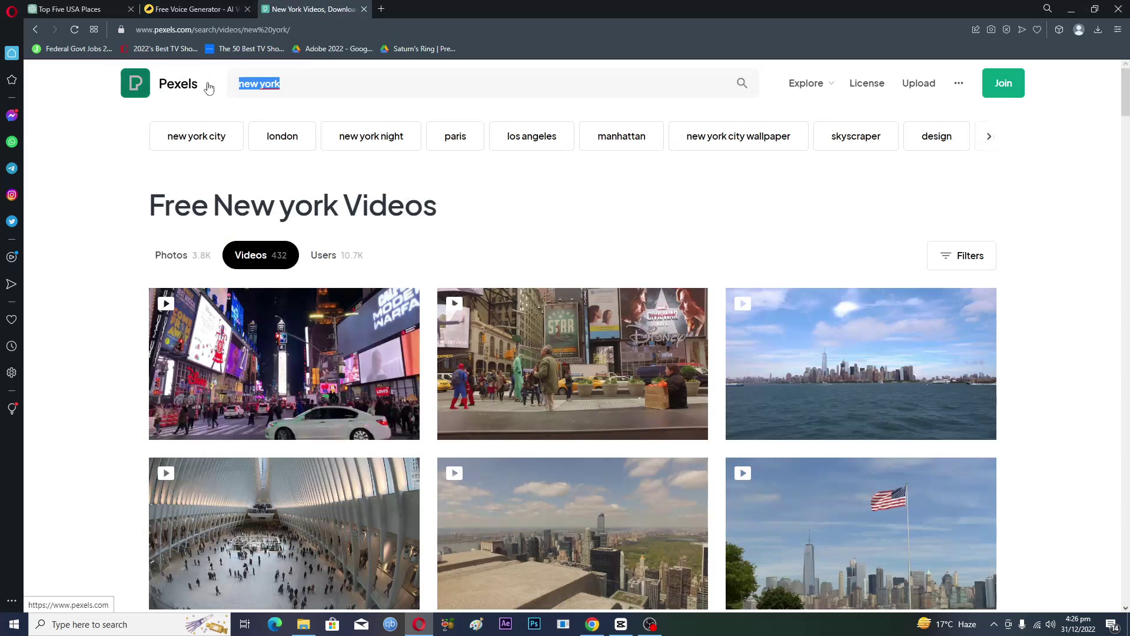
key("ctrl+v")
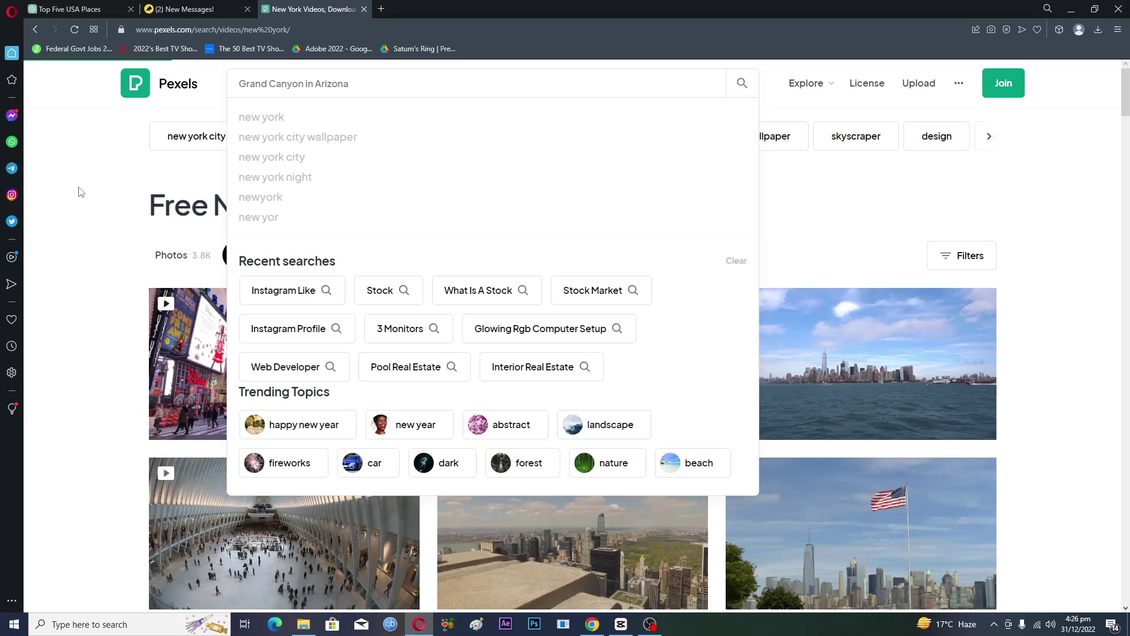
key("Return")
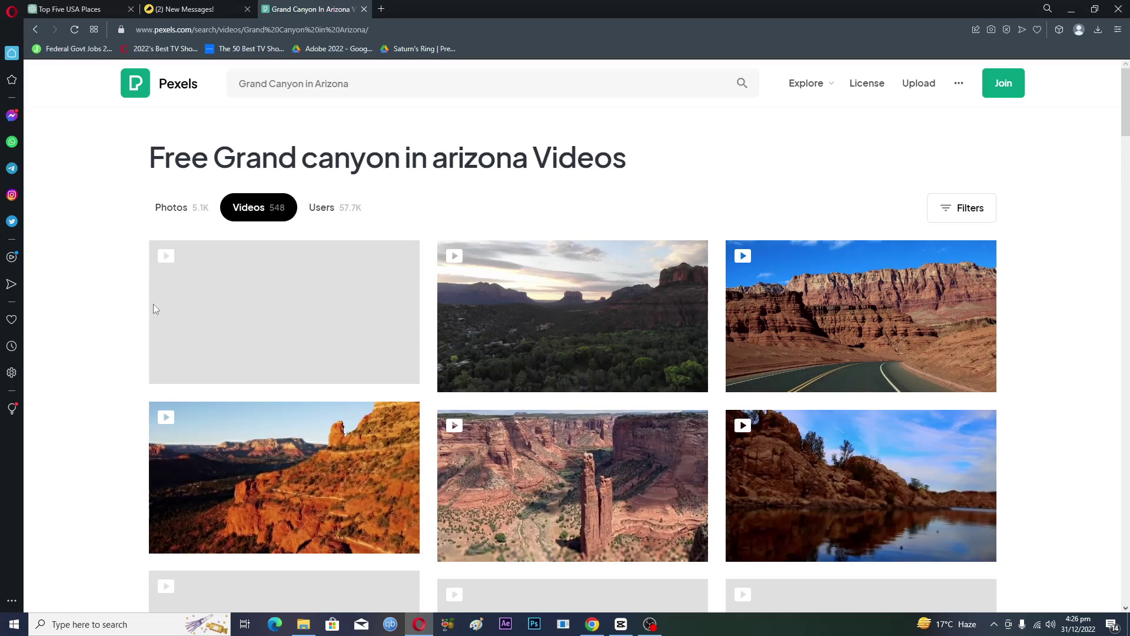
Compare the script's Grand Canyon passage with the Pexels video results
left_click(207, 16)
left_click(282, 328)
left_click_drag(267, 328, 437, 346)
left_click(412, 330)
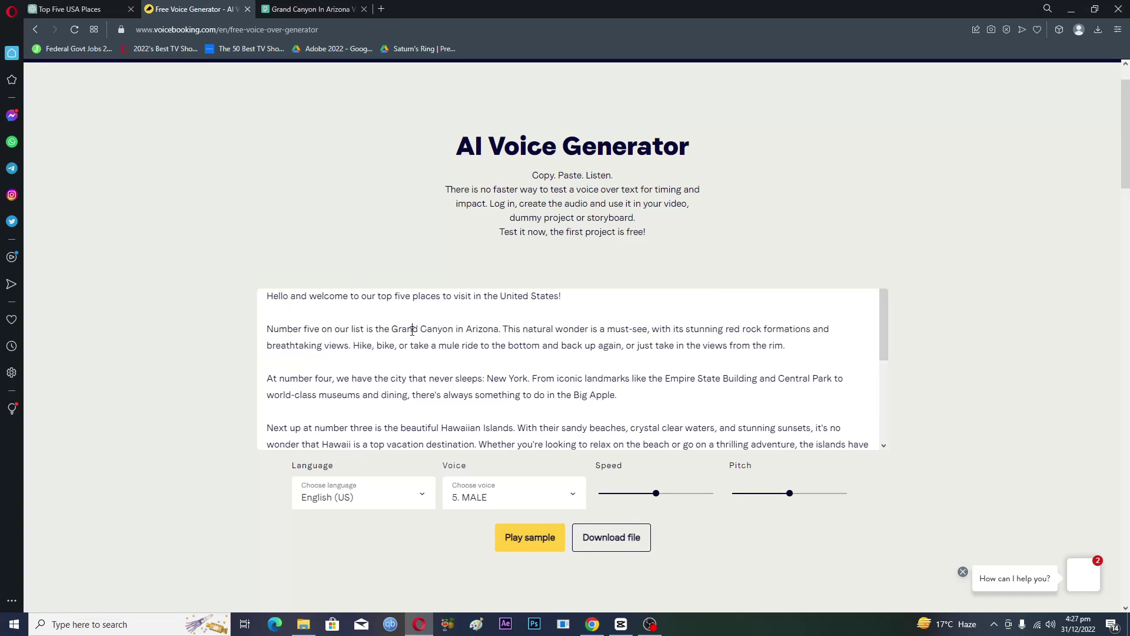
left_click(351, 9)
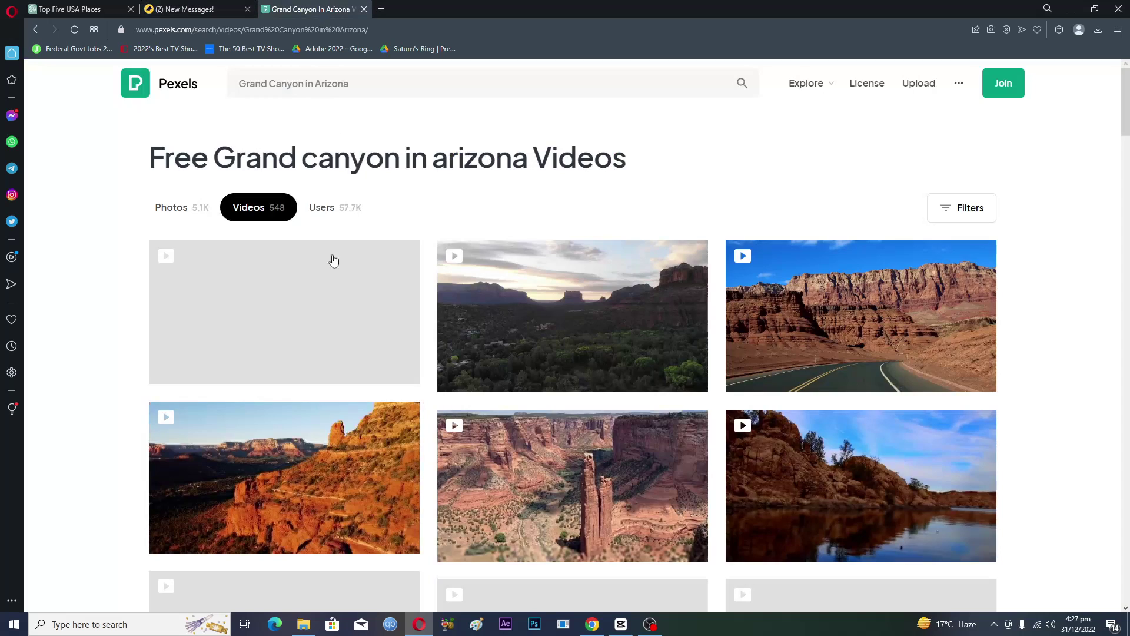
Copy "New York" from the script's number four passage and search the Pexels videos for it
left_click(210, 13)
scroll(411, 399, "down", 2)
scroll(411, 400, "up", 2)
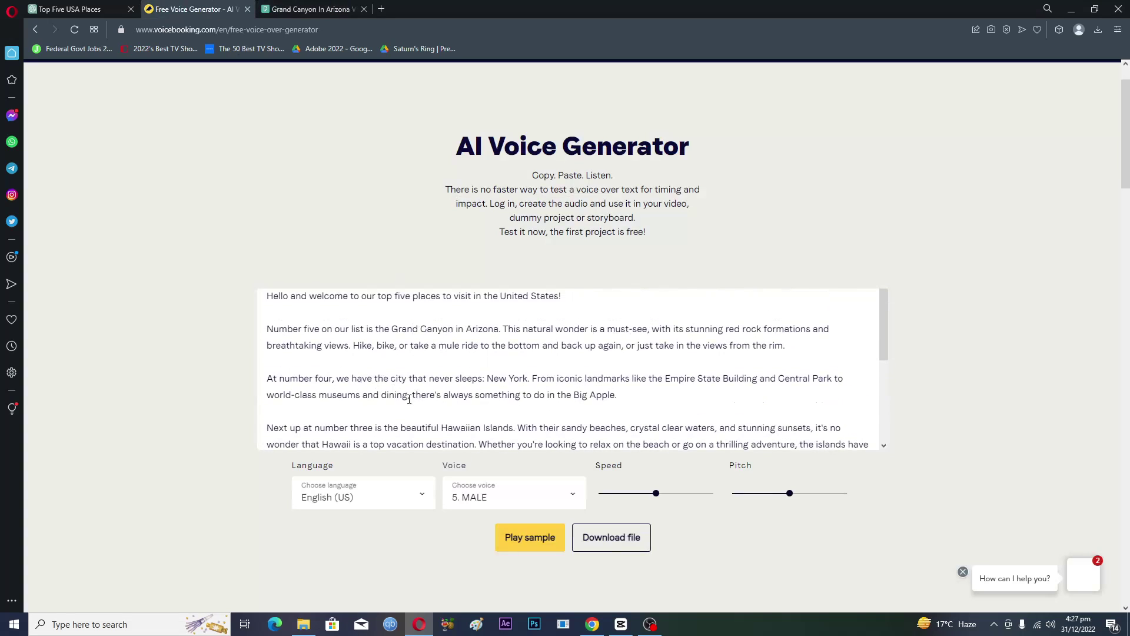
left_click_drag(488, 380, 528, 378)
key("ctrl+c")
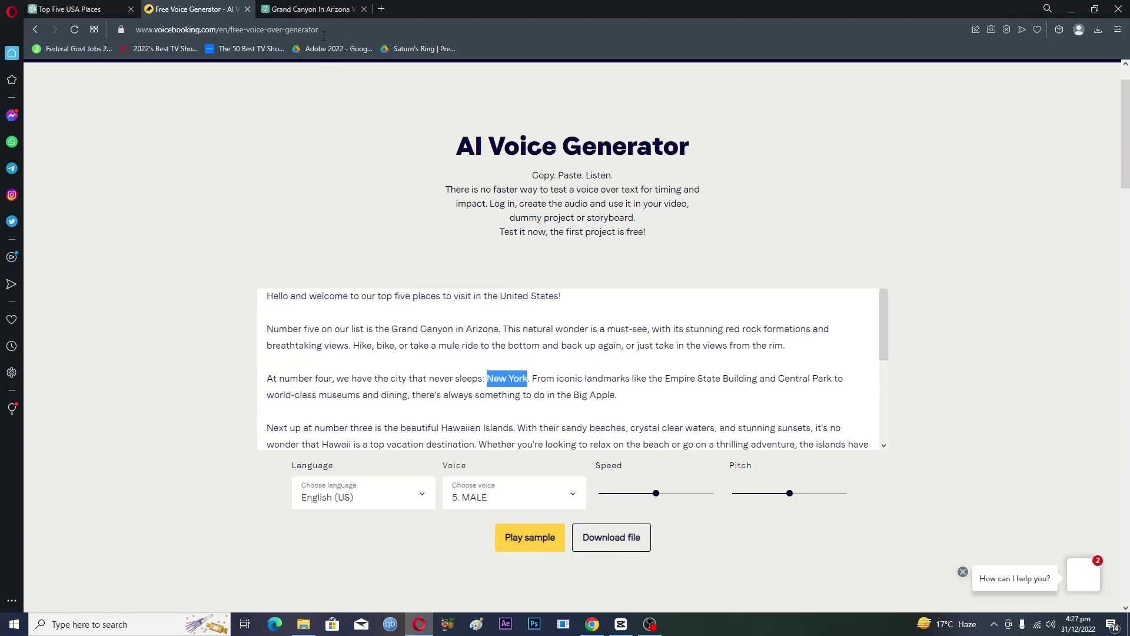
left_click(314, 10)
left_click(356, 83)
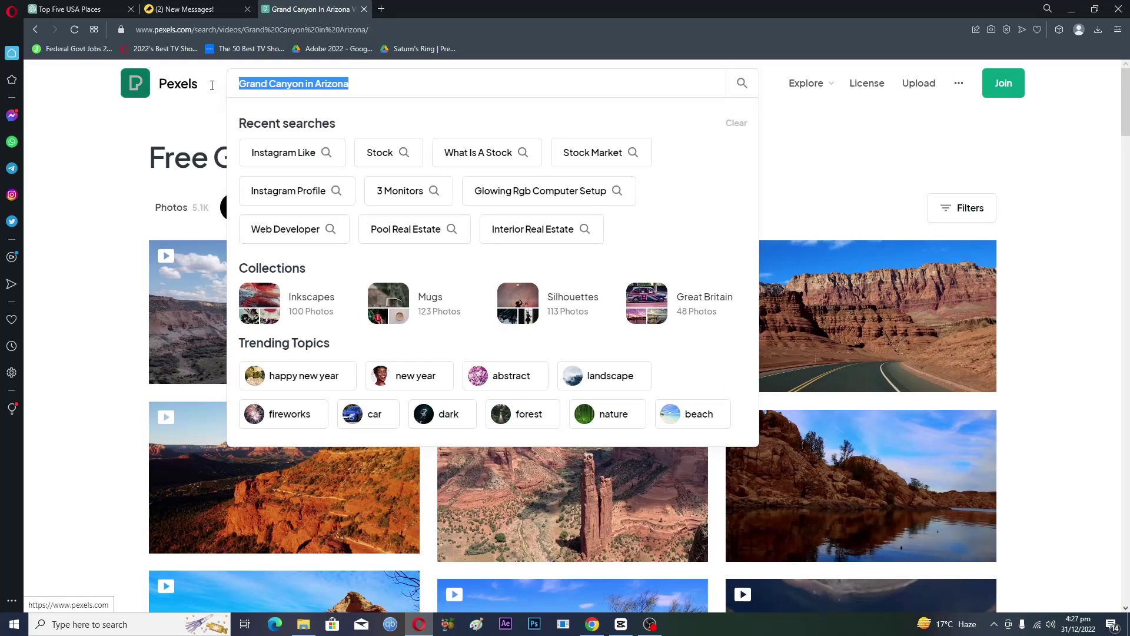
key("ctrl+v")
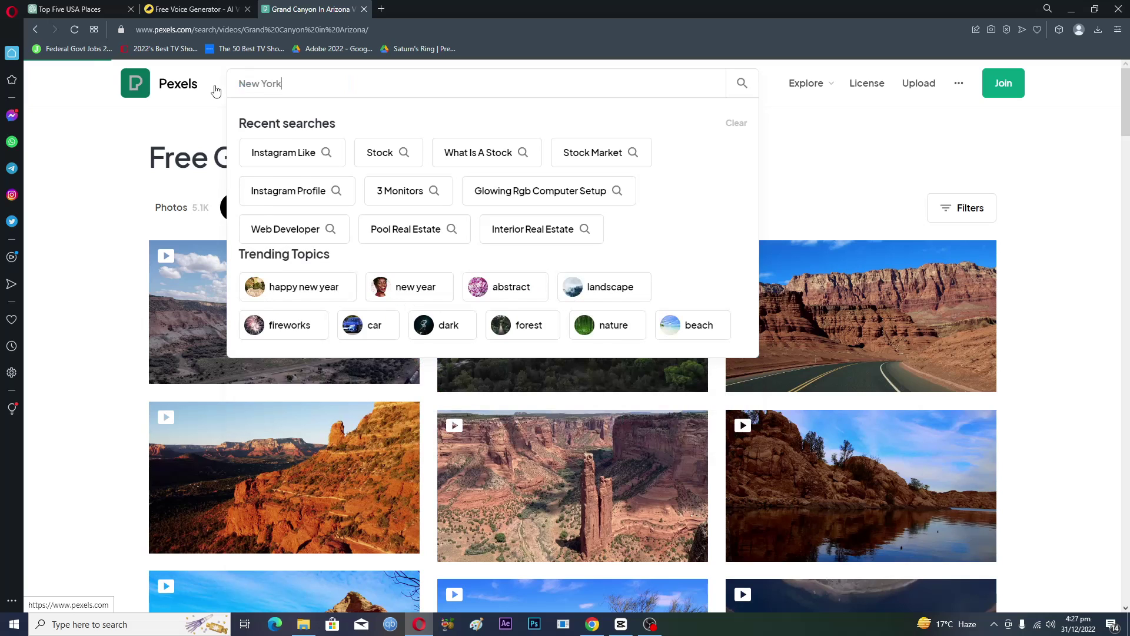
key("Return")
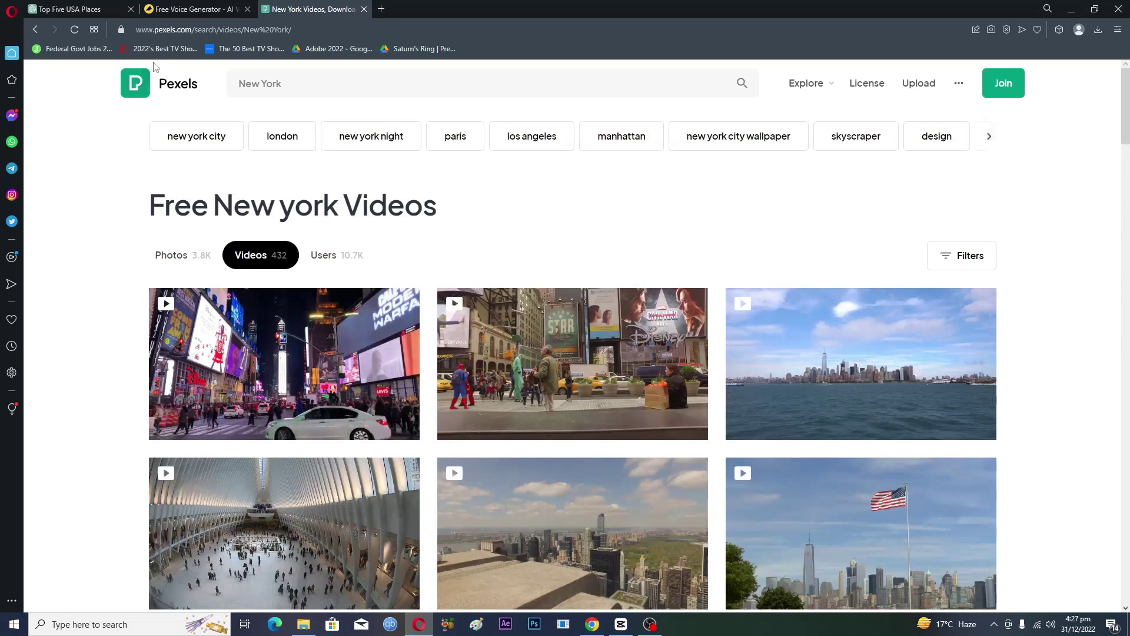
Review the script alongside the New York videos on Pexels and return to the script conversation in ChatGPT
left_click(183, 11)
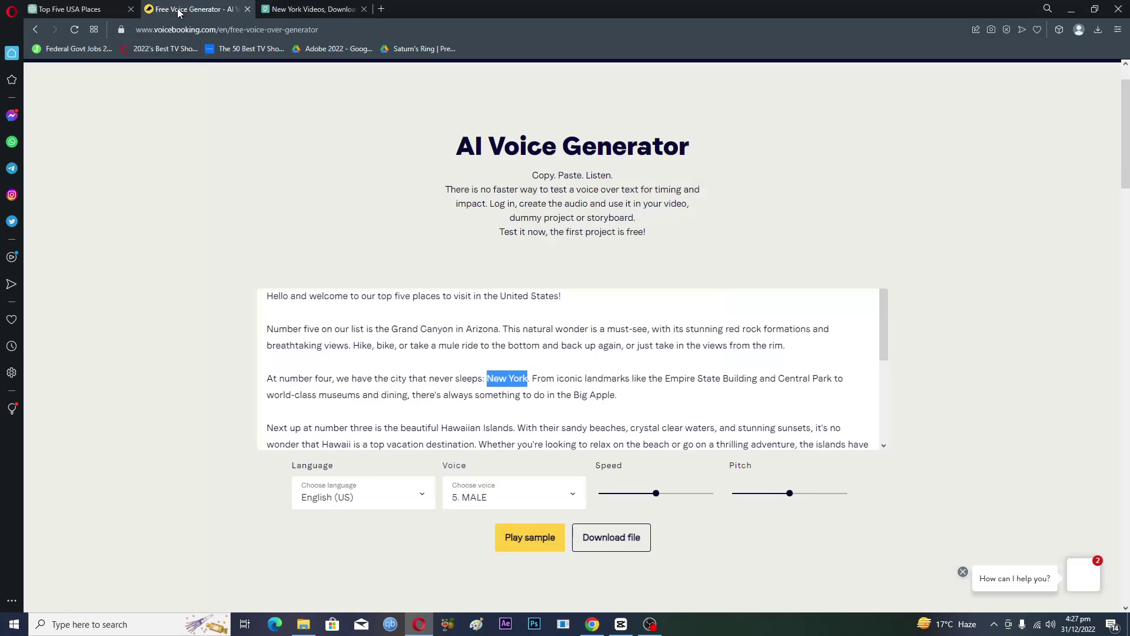
left_click(365, 394)
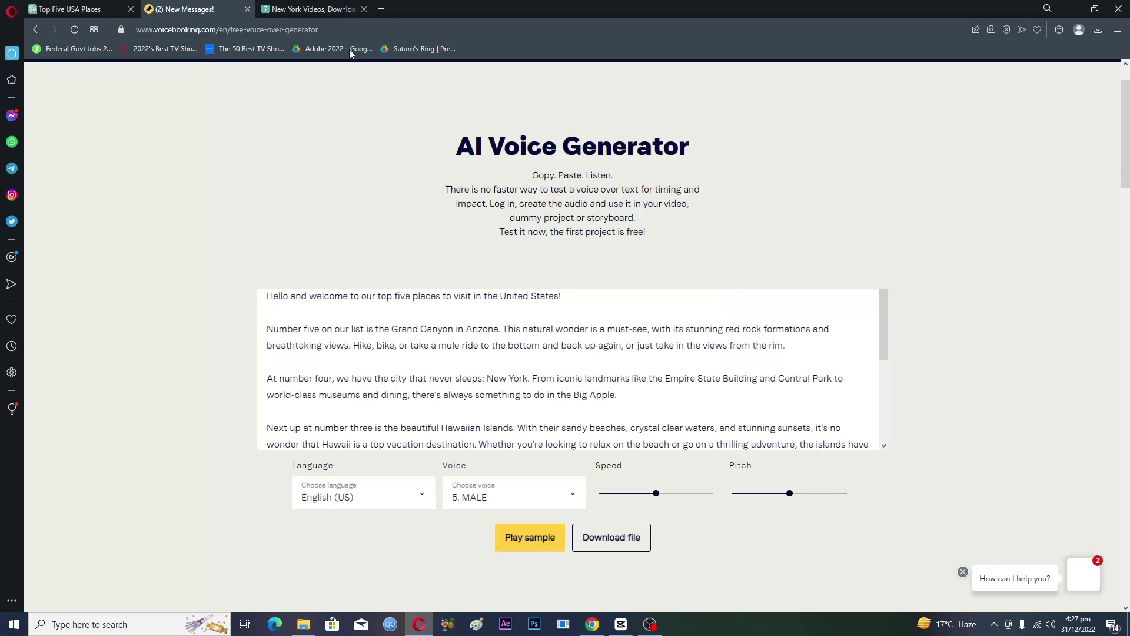
left_click(312, 8)
scroll(477, 438, "down", 2)
scroll(481, 440, "up", 2)
left_click(188, 9)
left_click(85, 10)
left_click(346, 213)
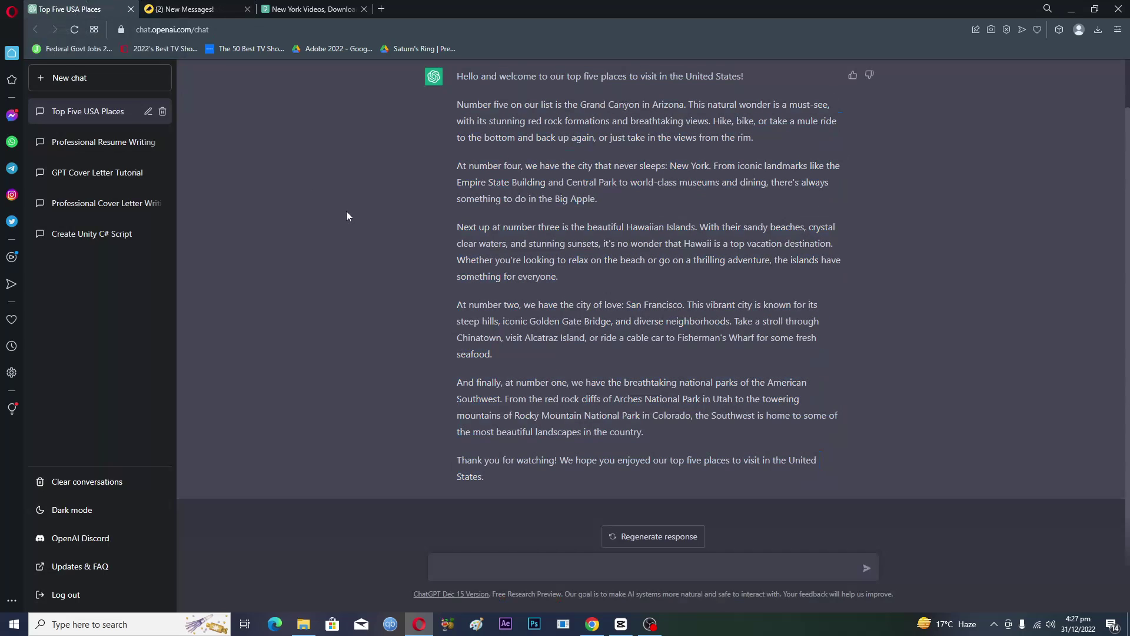